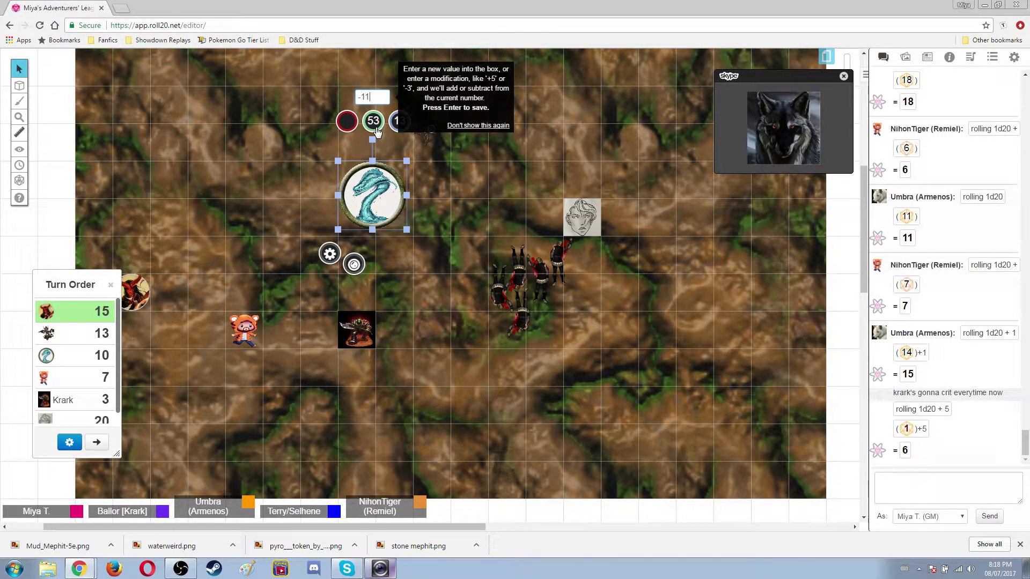
Confirm the -11 on the water weird's green bar, taking it from 53 to 42
key("Return")
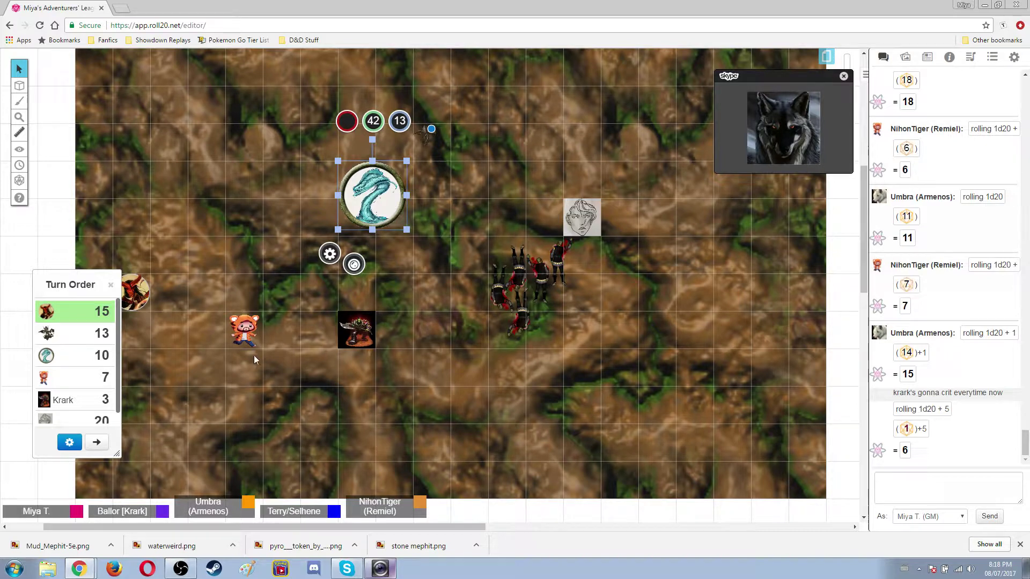
left_click(98, 443)
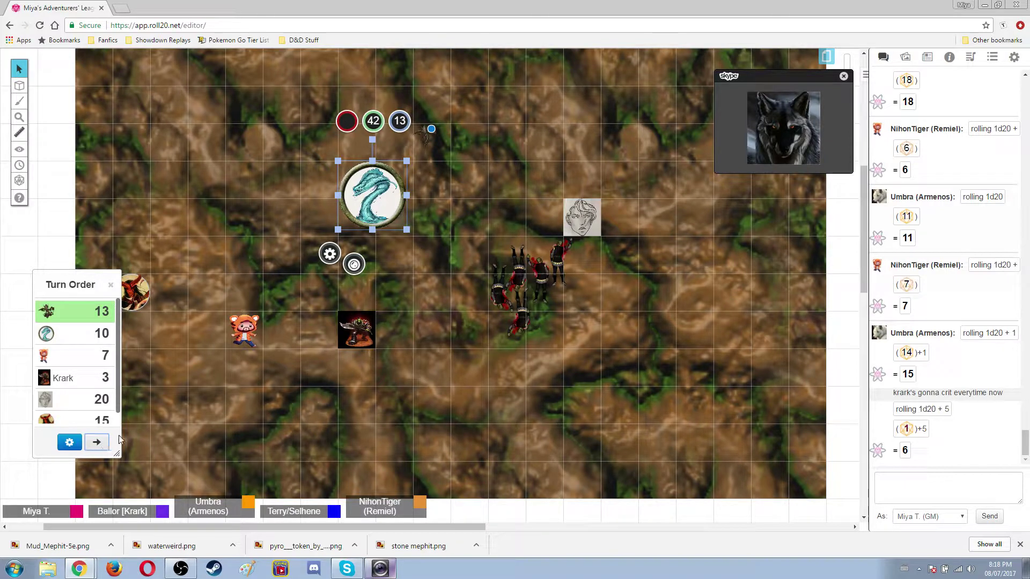
left_click(19, 133)
mouse_move(427, 139)
left_mouse_down()
mouse_move(499, 171)
mouse_move(566, 221)
mouse_move(364, 292)
mouse_move(539, 214)
mouse_move(568, 216)
left_mouse_up()
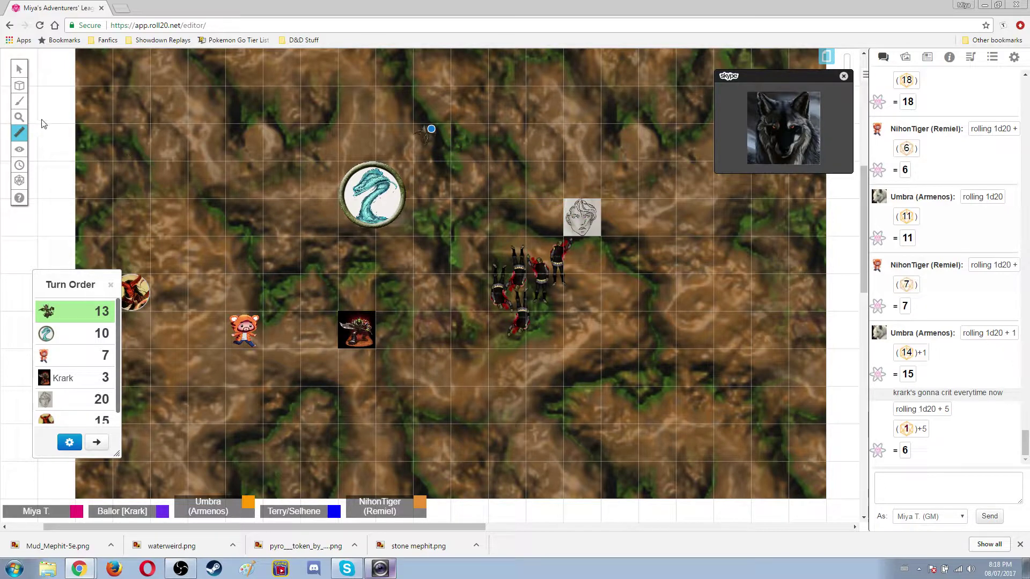
left_click(20, 76)
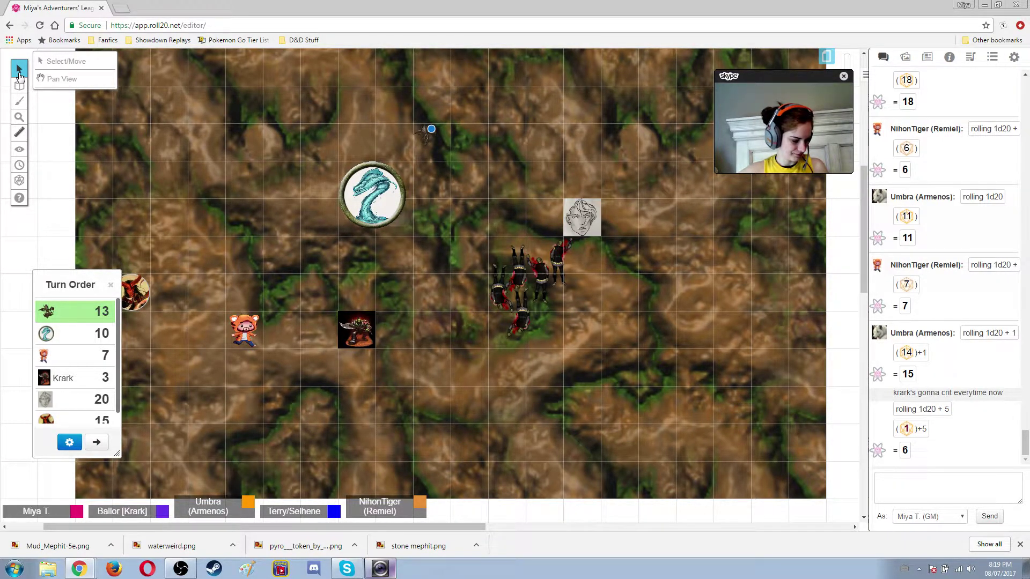
Drag the small mephit token down and right beside the sketched face token
left_click(425, 135)
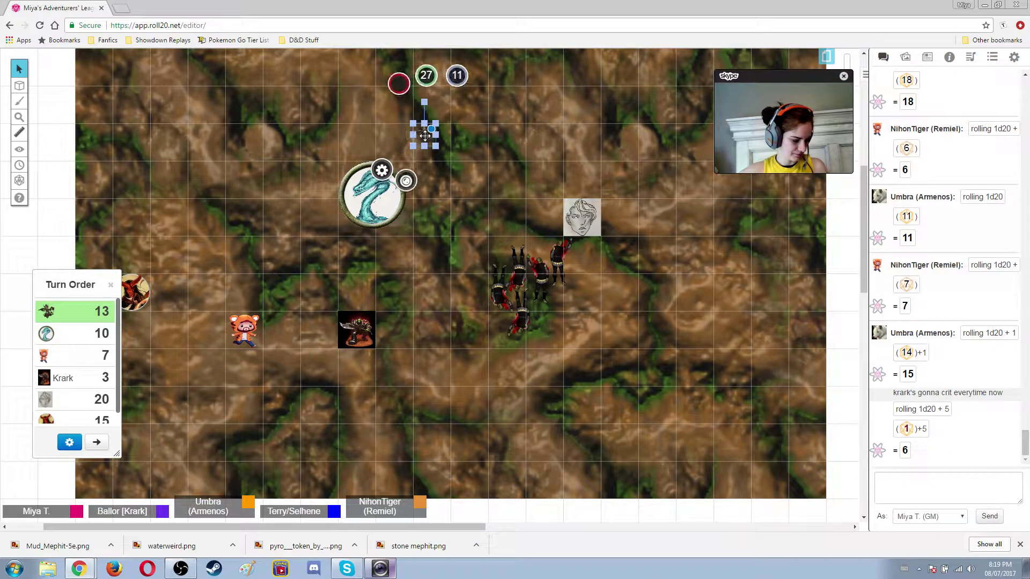
mouse_move(424, 135)
left_mouse_down()
mouse_move(536, 184)
mouse_move(536, 168)
mouse_move(536, 191)
left_mouse_up()
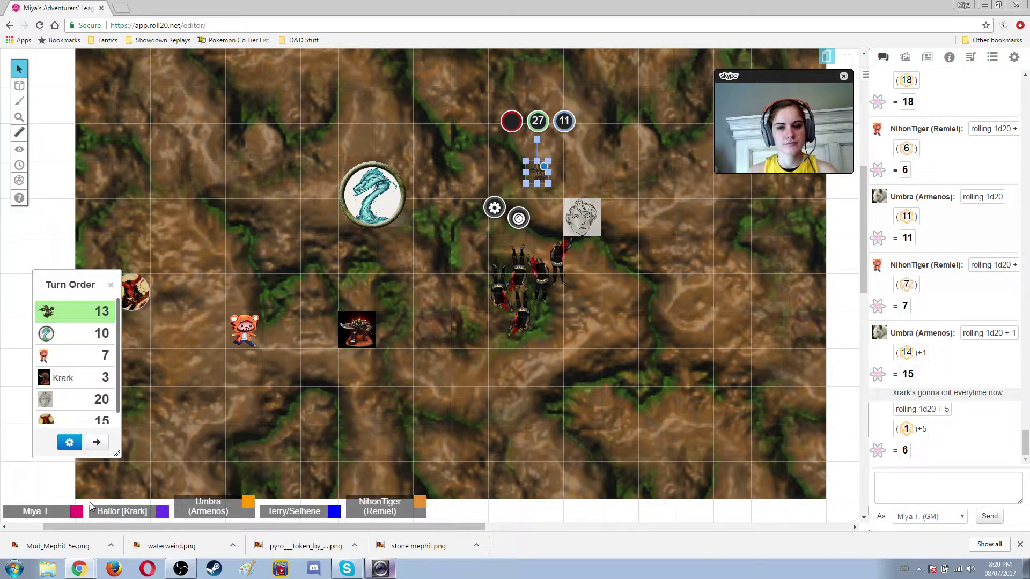
Advance the turn to the water weird on 10 and measure its distance to the red token
mouse_move(19, 71)
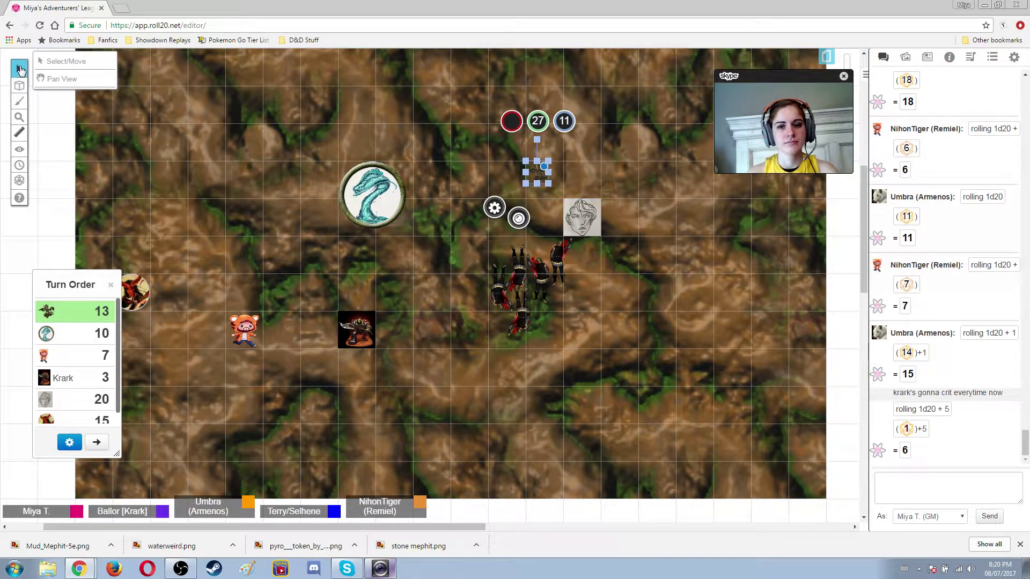
left_click(96, 442)
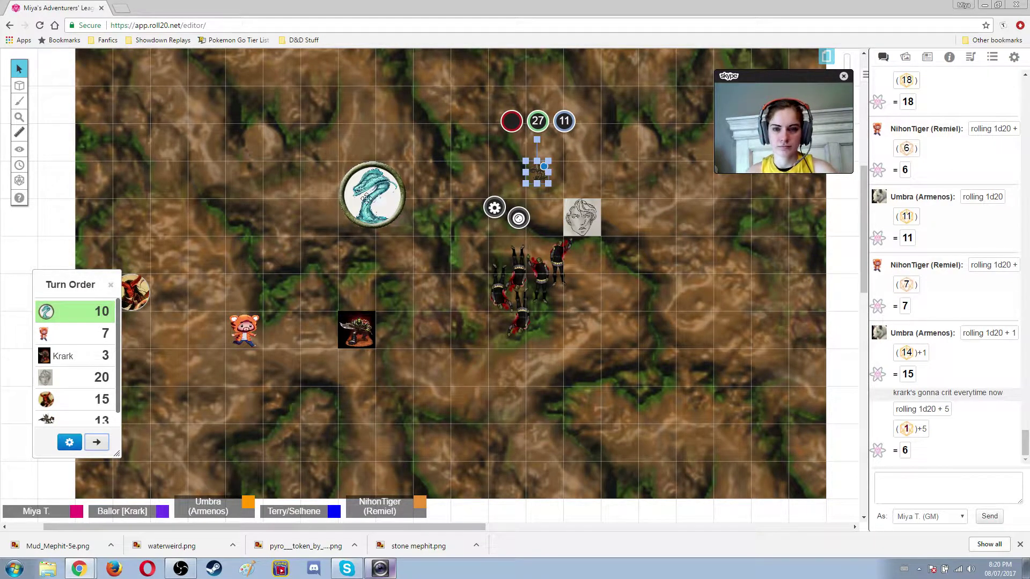
left_click(19, 132)
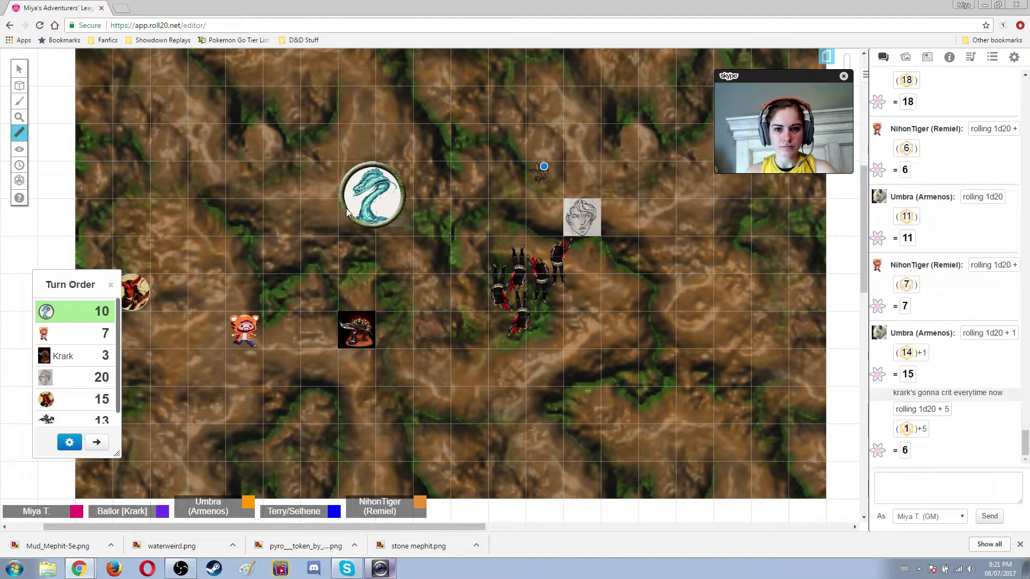
mouse_move(346, 212)
left_mouse_down()
mouse_move(316, 208)
mouse_move(149, 288)
left_mouse_up()
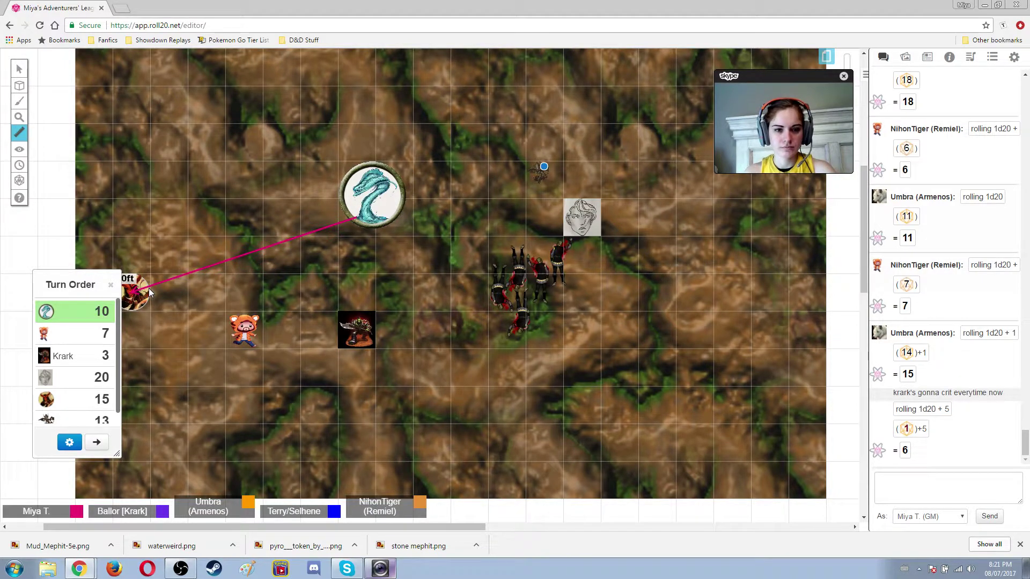
left_click(20, 69)
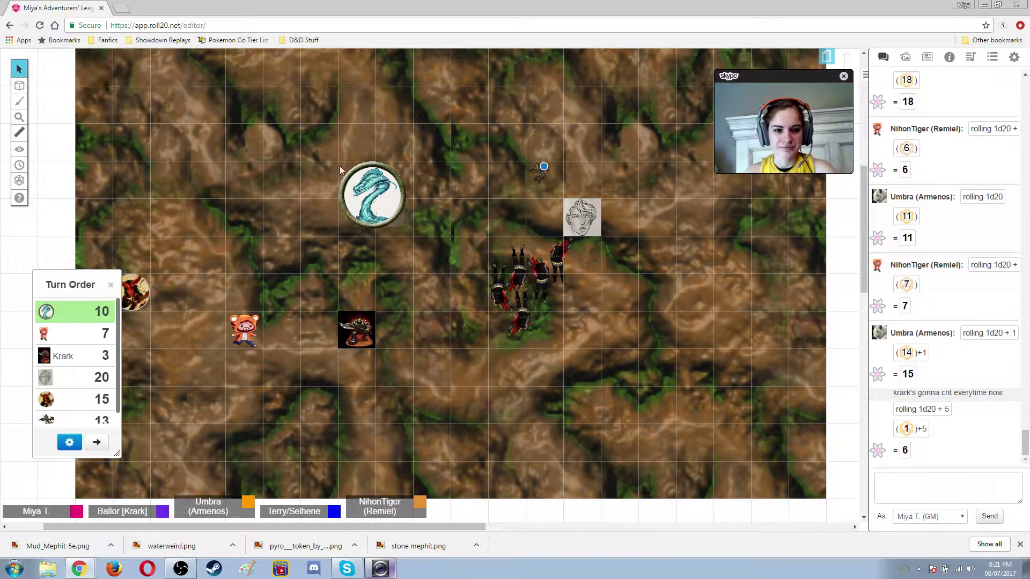
Move the water weird token left beside the red token near the map's left edge
left_click(387, 193)
key("ctrl+c")
key("ctrl+v")
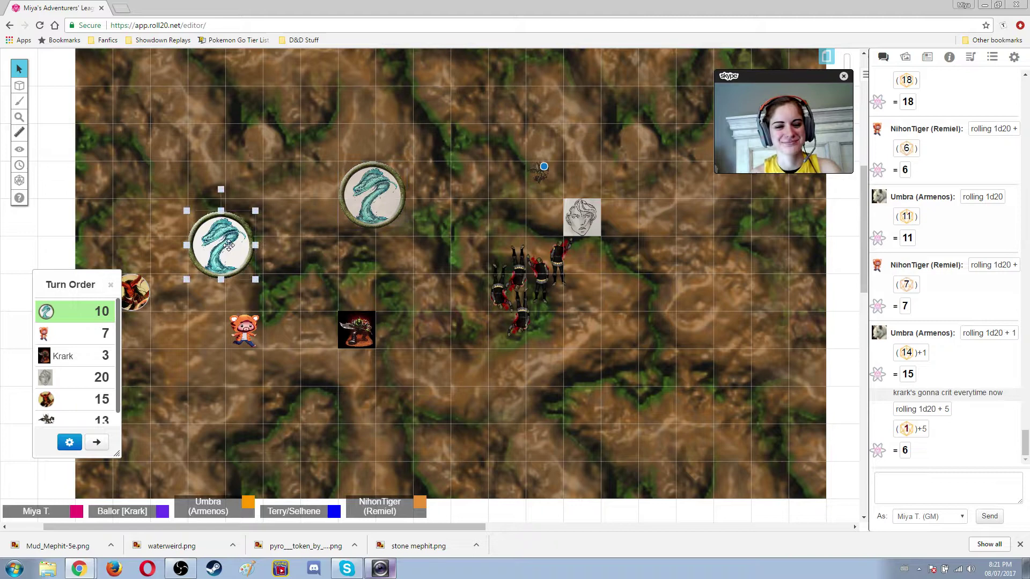
left_click_drag(229, 245, 184, 262)
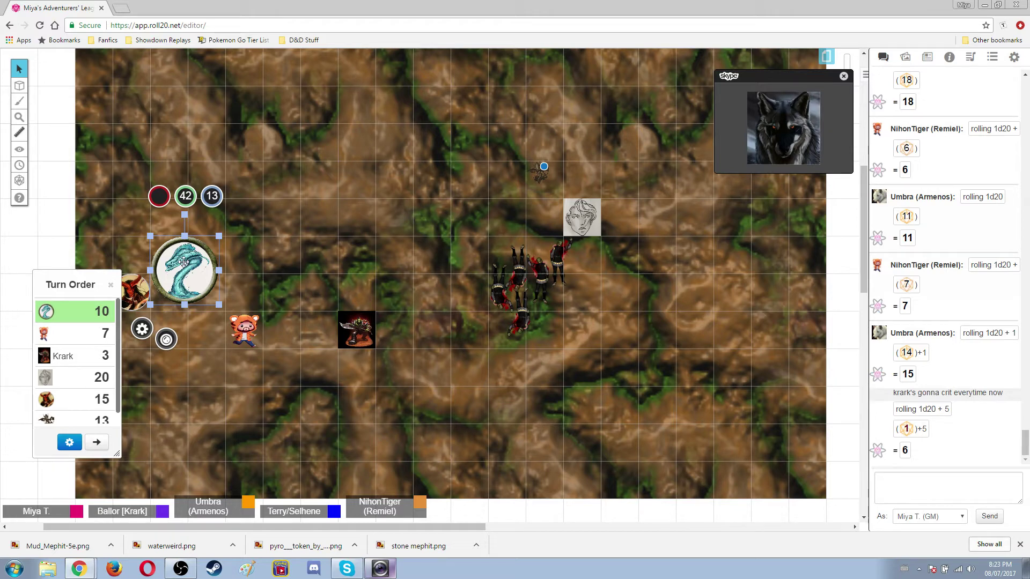
Open the water weird's 42 green bar value and start a subtraction with a minus sign
left_click(187, 201)
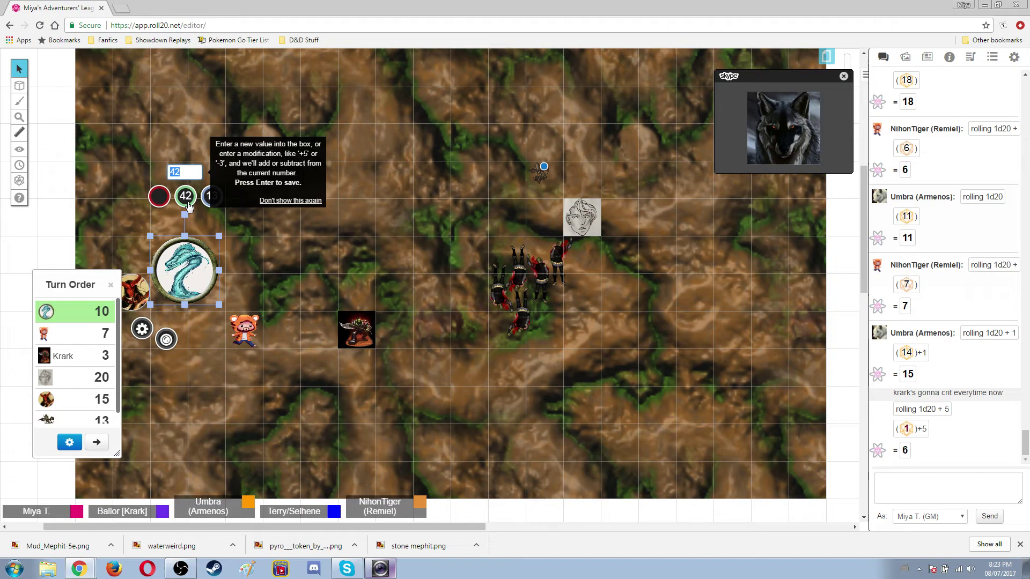
type("-")
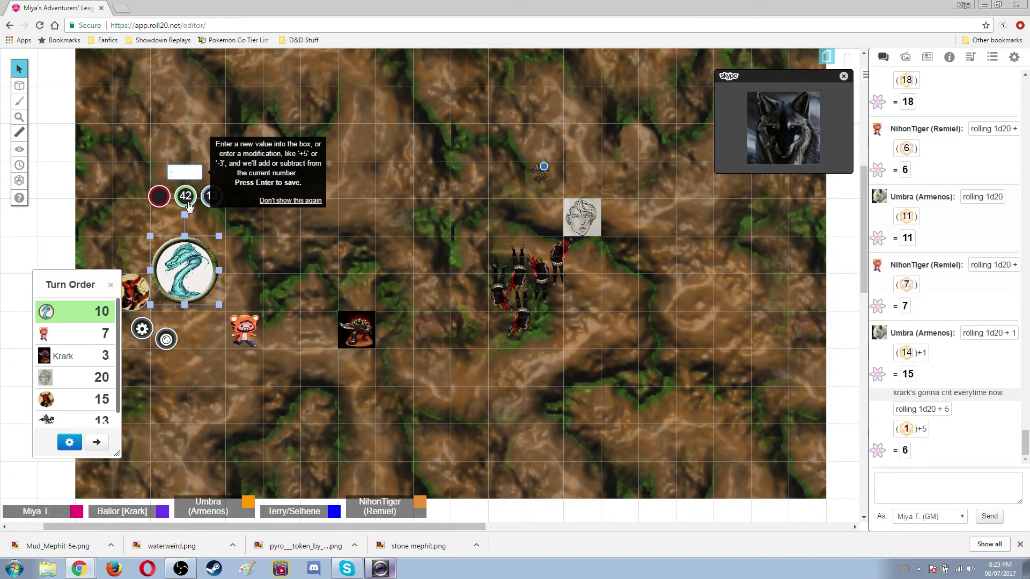